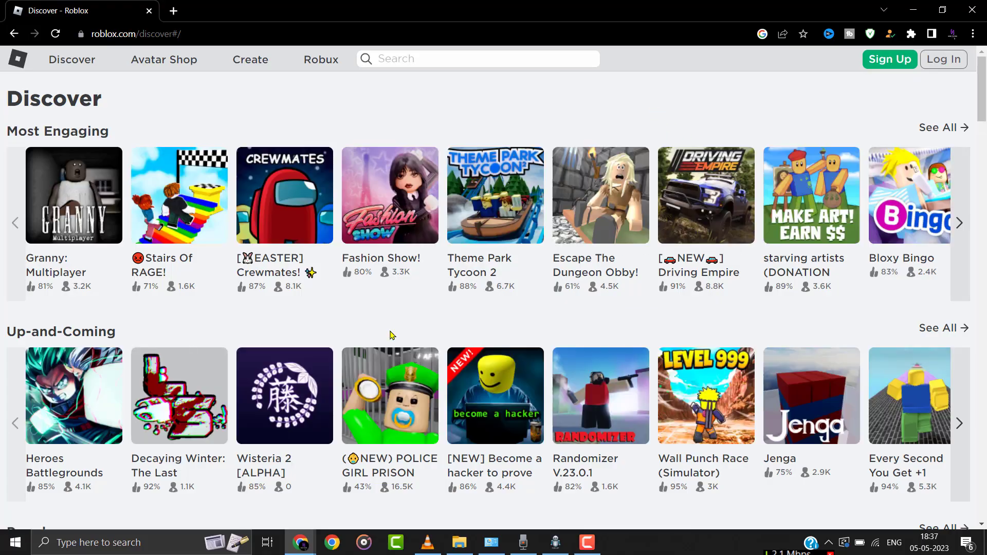
Clear roblox.com's stored site data from the DevTools Application tab via Inspect.
right_click(379, 319)
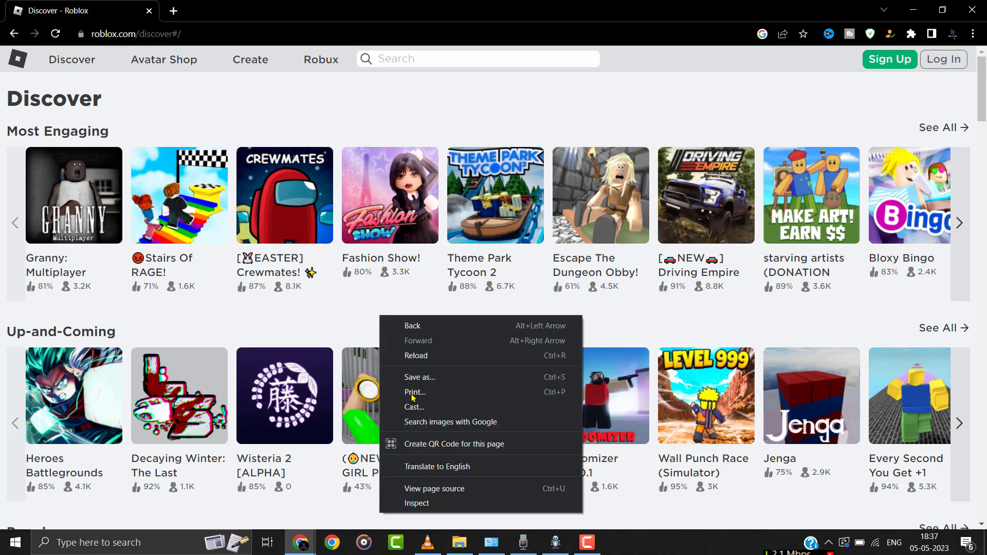
left_click(416, 503)
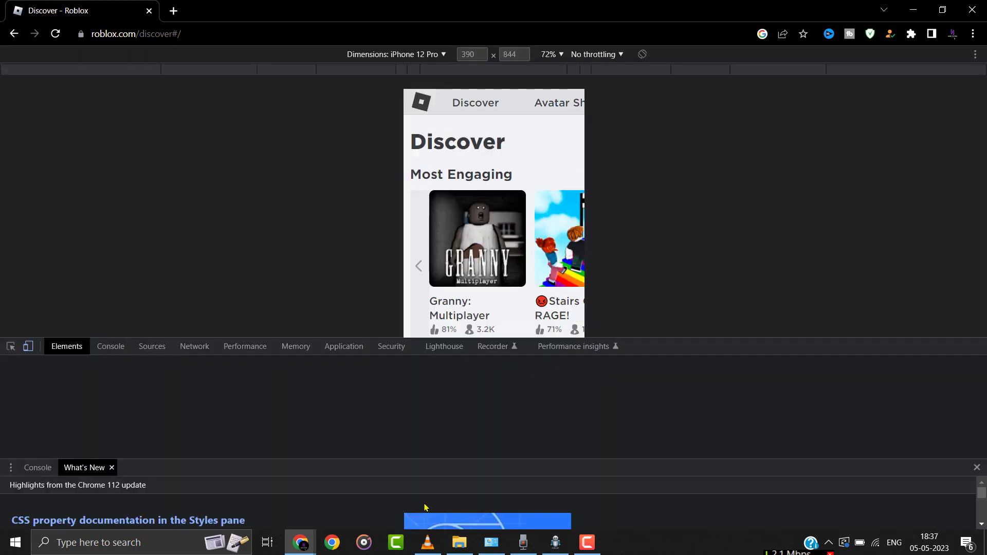
left_click(335, 349)
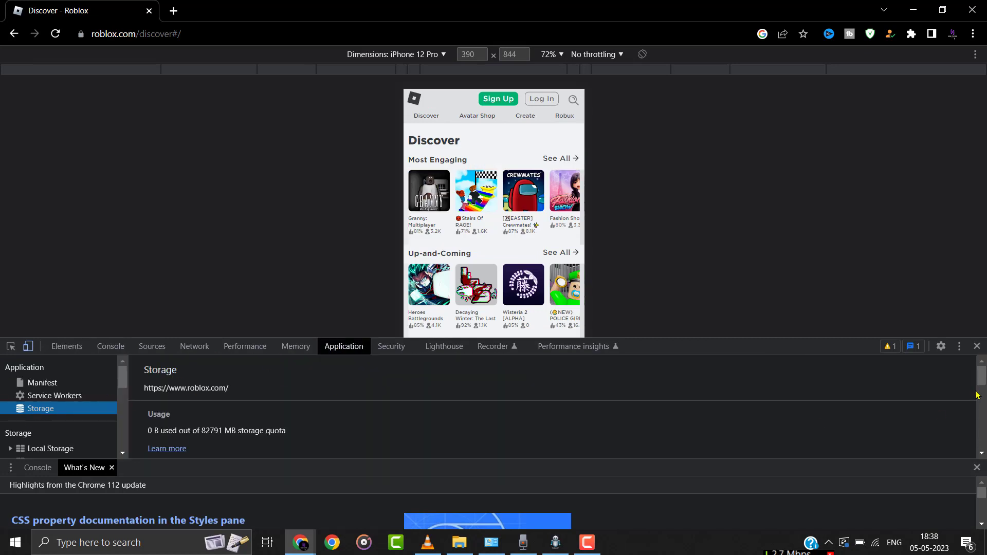
scroll(981, 391, "down", 3)
scroll(617, 410, "down", 3)
scroll(395, 418, "down", 1)
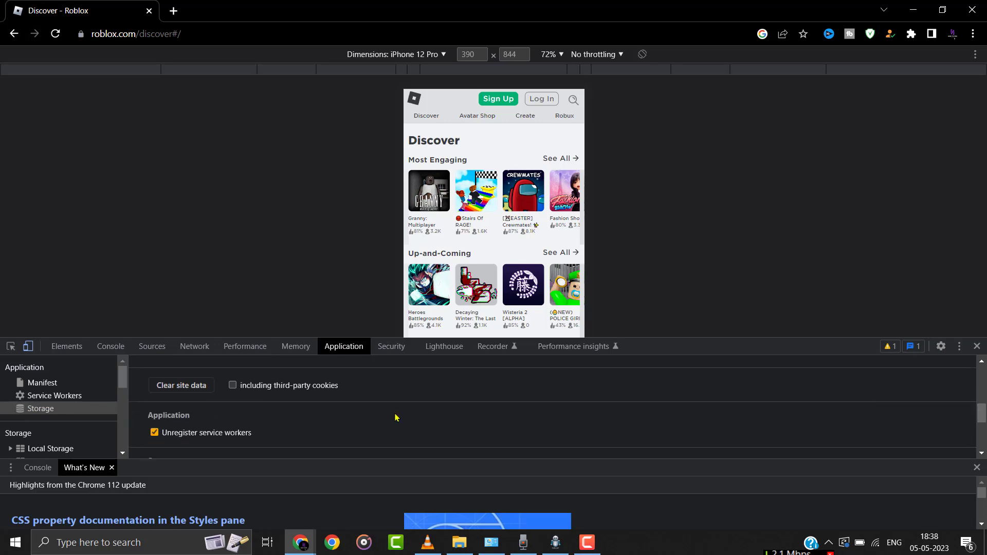
left_click(182, 388)
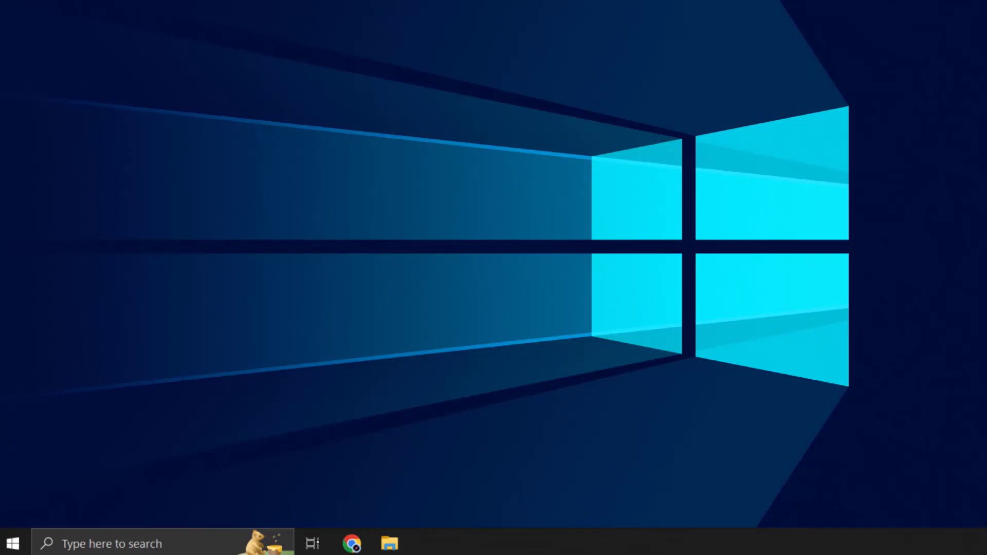
Search the taskbar for 'control panel' and launch it.
left_click(163, 538)
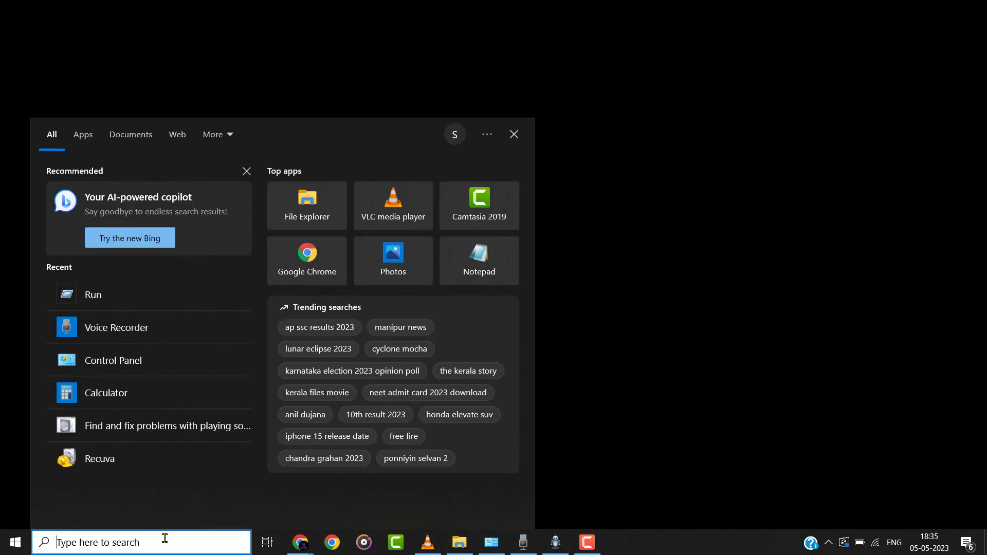
type("con")
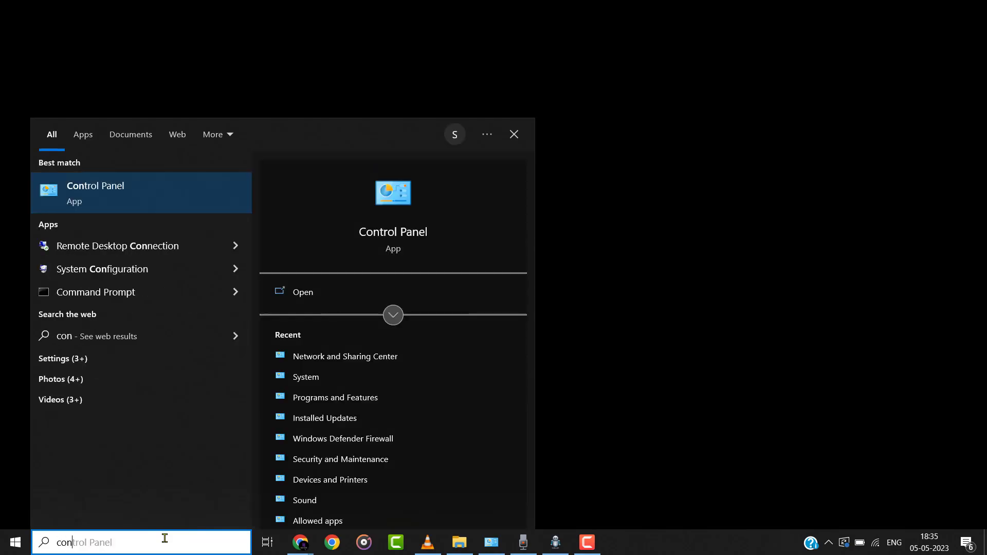
key("Return")
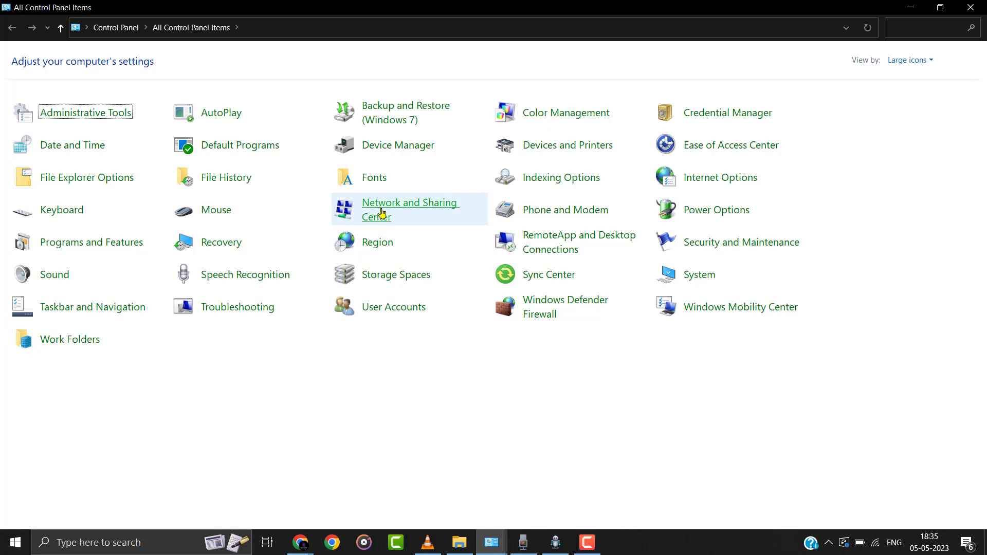
Set Wi-Fi IPv4 DNS to 8.8.8.8 and 8.8.4.4, then select the IPv6 item.
left_click(390, 210)
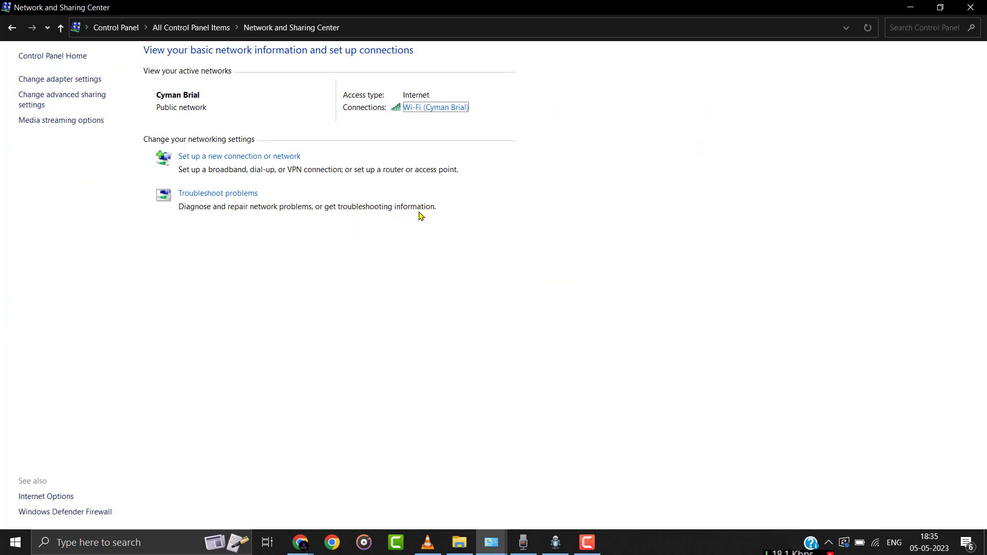
left_click(435, 108)
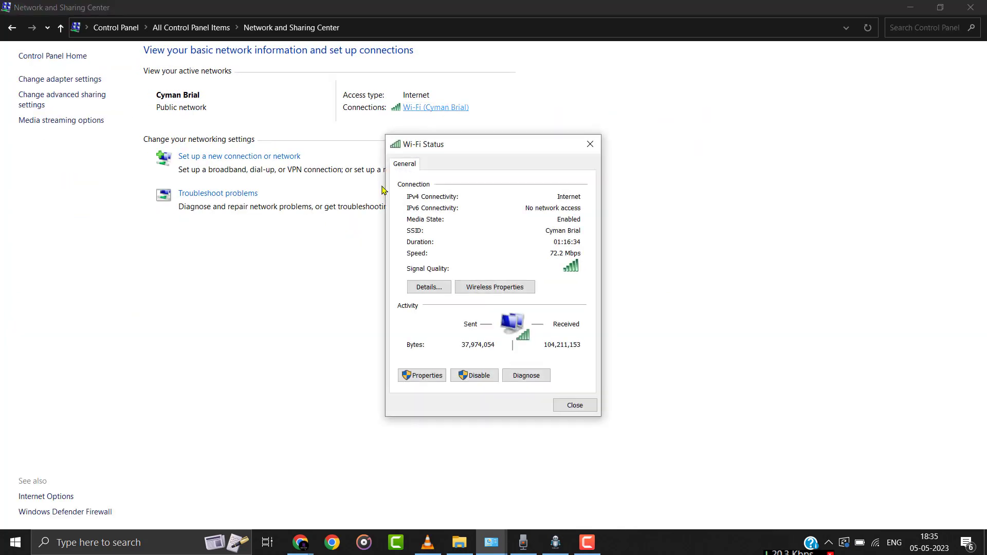
left_click(430, 378)
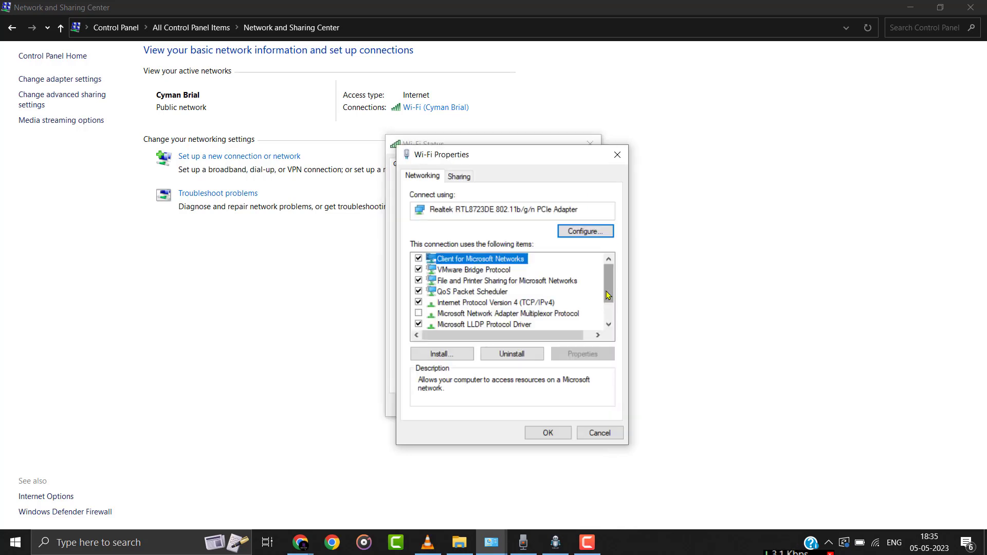
left_click_drag(606, 291, 606, 307)
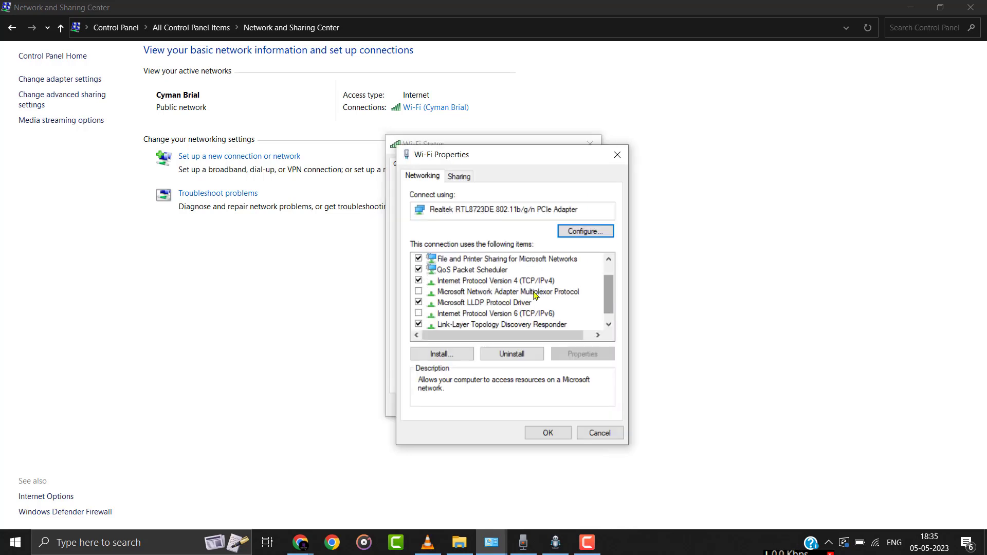
left_click(498, 281)
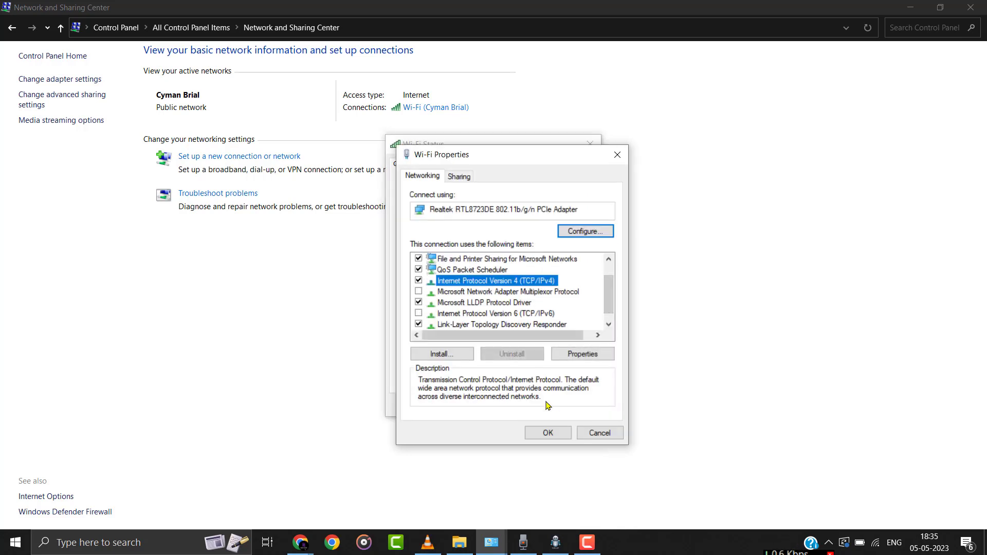
left_click(589, 353)
left_click(538, 383)
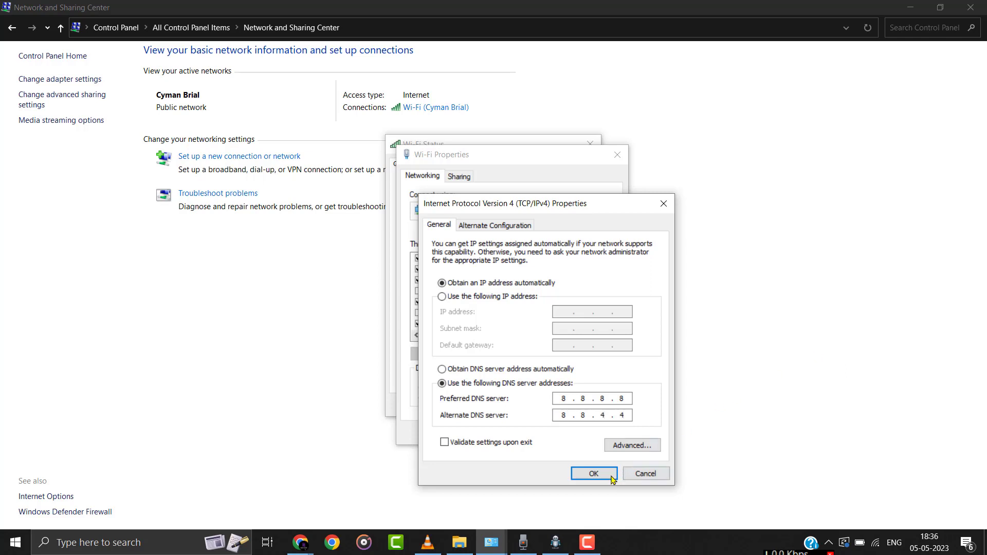
left_click(594, 474)
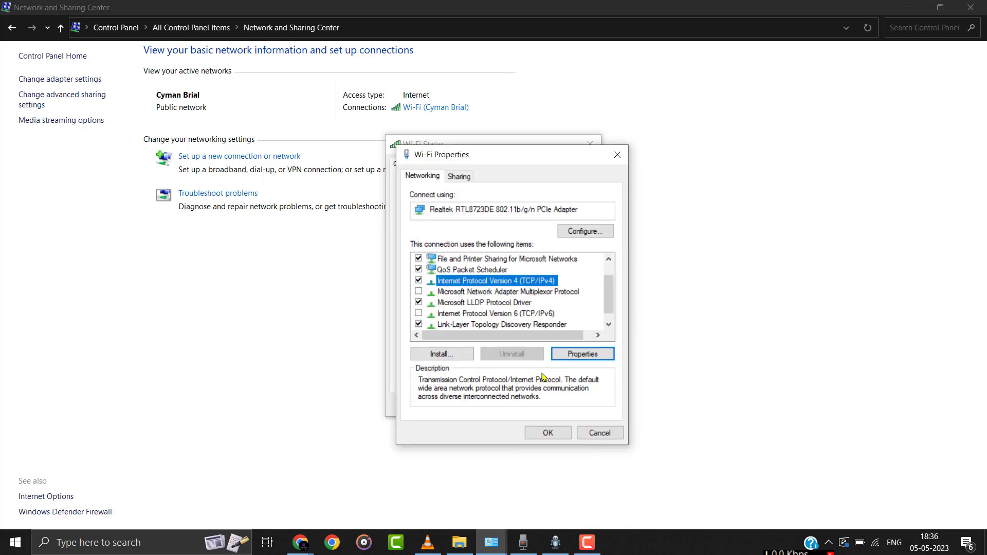
left_click(503, 314)
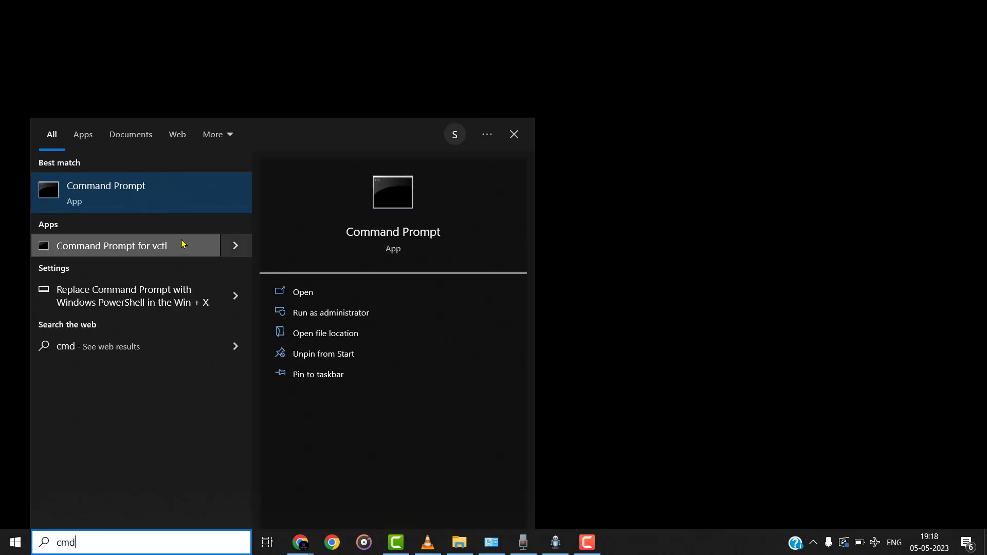
Run the netsh resets and ipconfig /registerdns in an elevated Command Prompt.
left_click(326, 314)
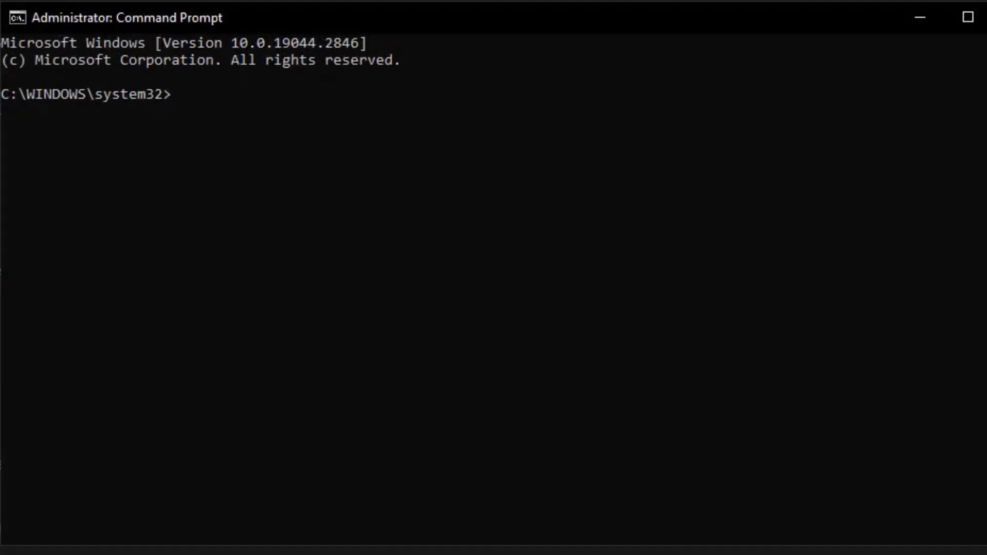
key("ctrl+v")
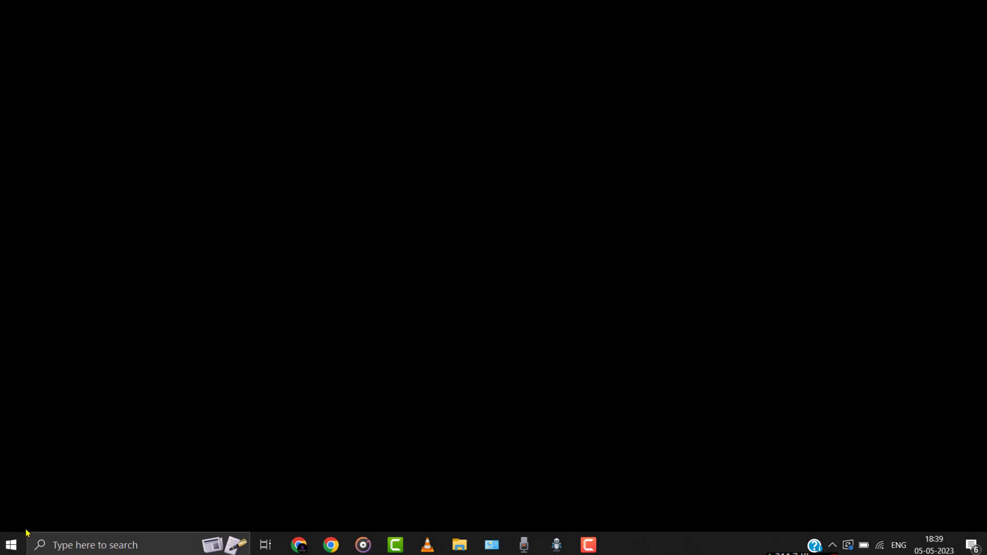
Bring up the Start menu's power options to restart the computer.
left_click(12, 543)
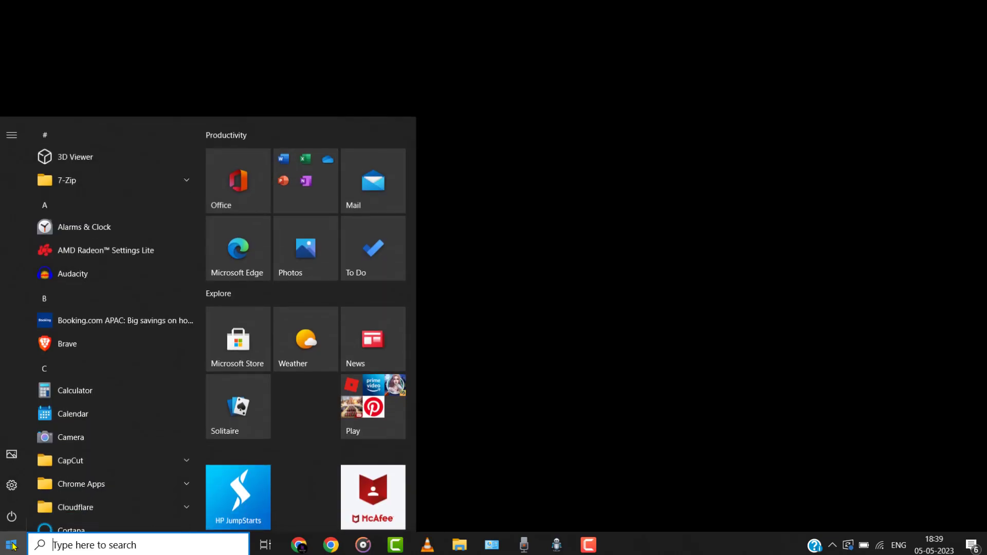
left_click(14, 521)
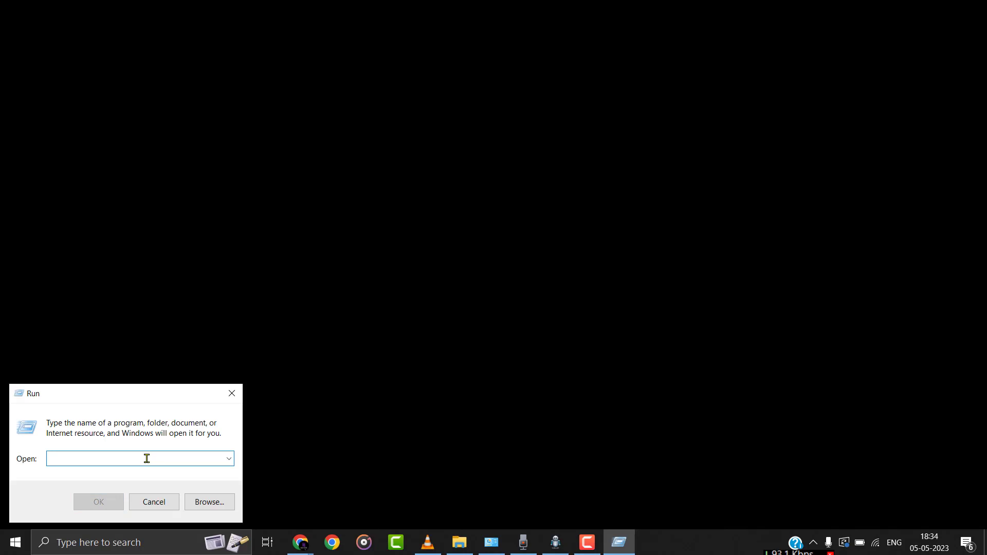
type("%localappdata")
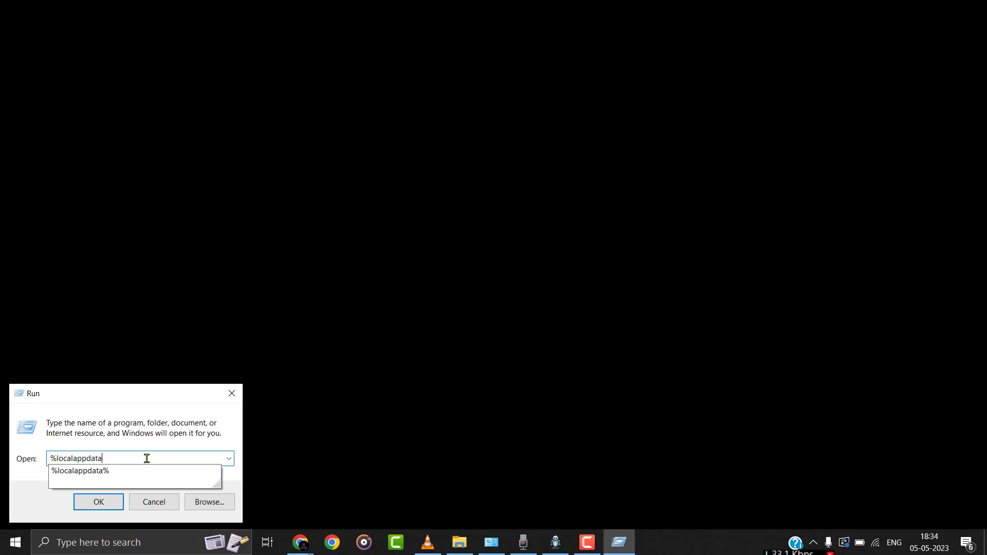
type("%")
Open the Temp folder under local AppData and delete its Roblox folder.
left_click(100, 503)
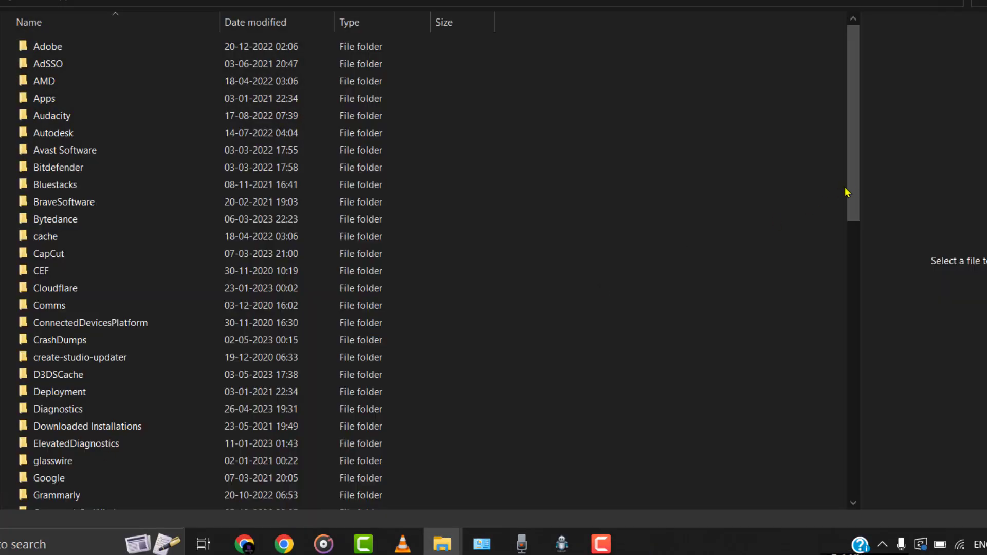
left_click_drag(846, 191, 847, 463)
left_click(70, 311)
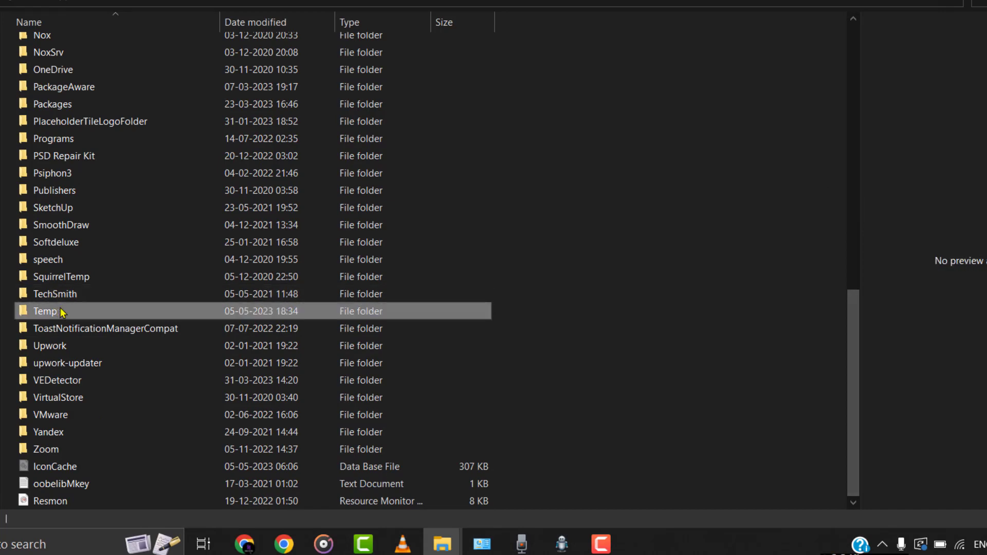
double_click(70, 311)
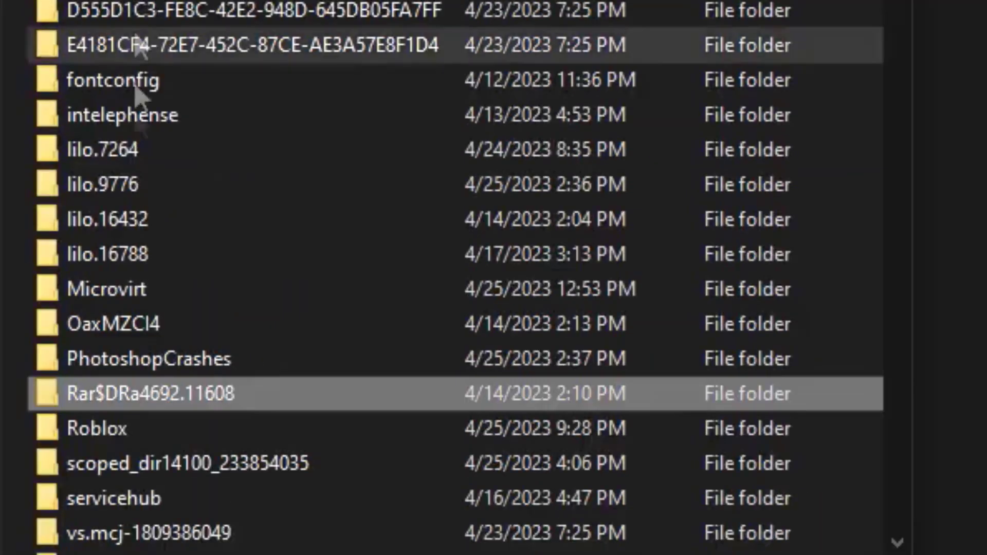
right_click(150, 433)
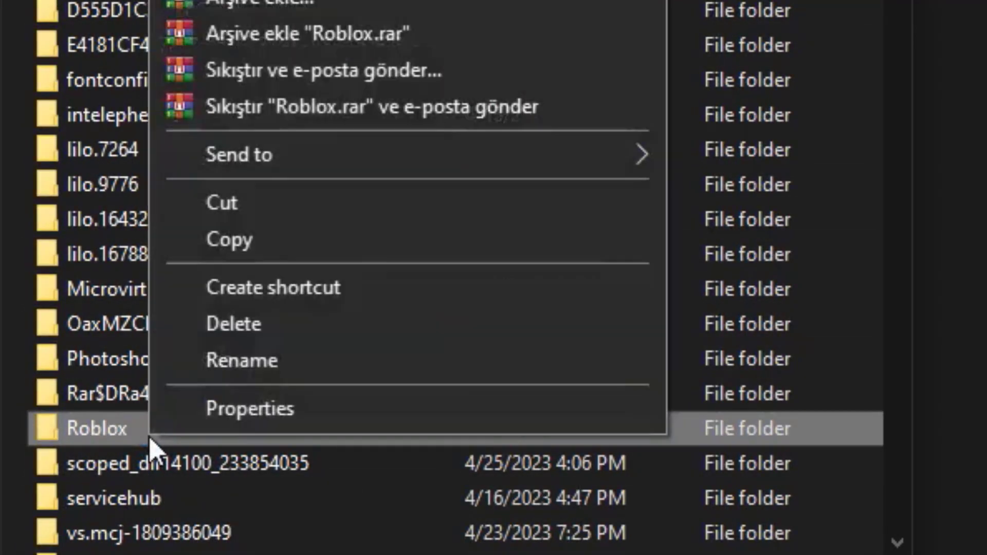
left_click(259, 325)
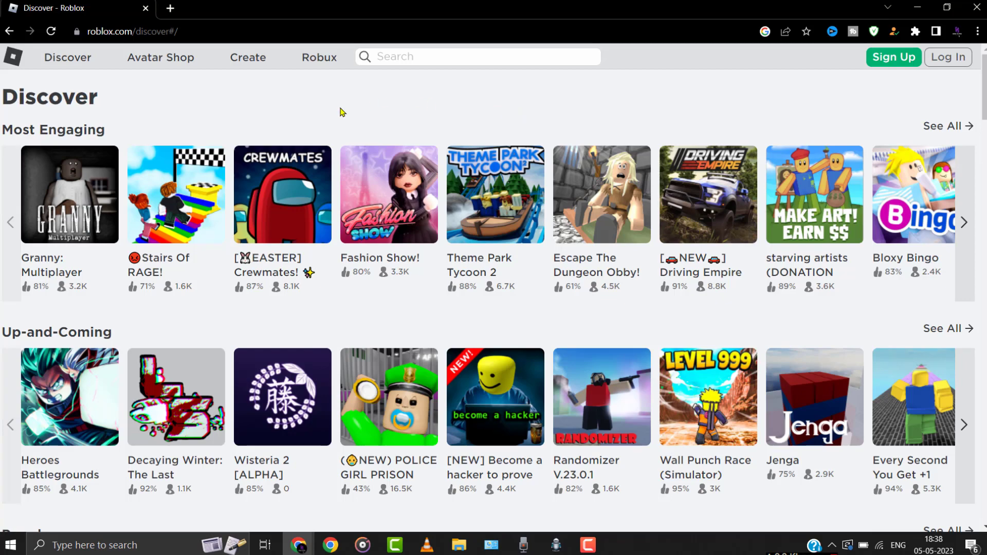
From the Granny: Multiplayer page, skip the Open Roblox prompt, then download and run the installer.
left_click(103, 199)
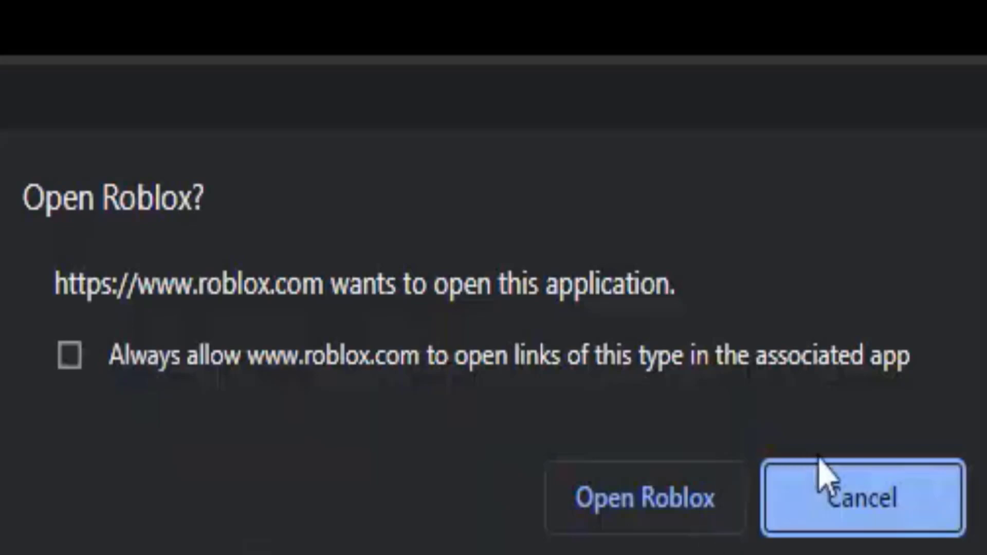
left_click(822, 473)
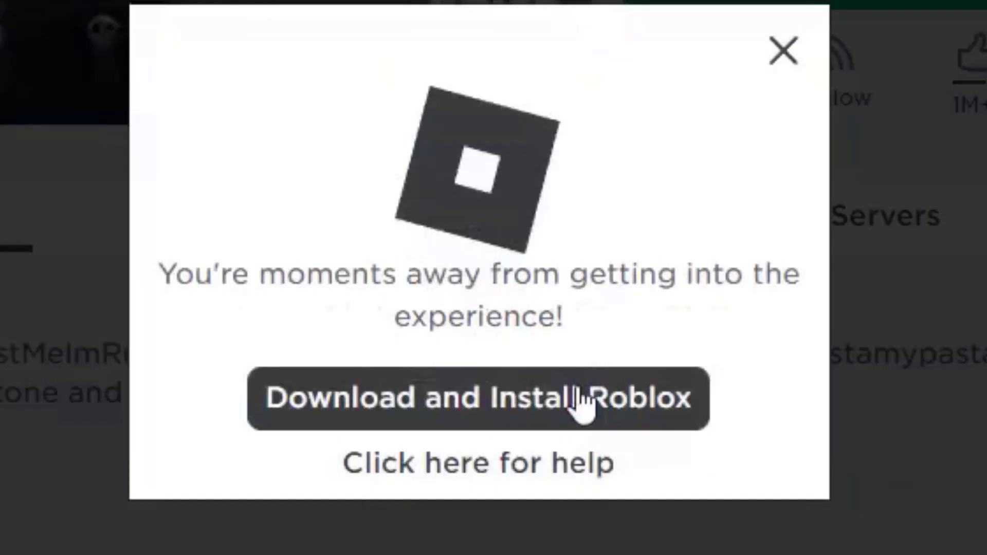
left_click(584, 403)
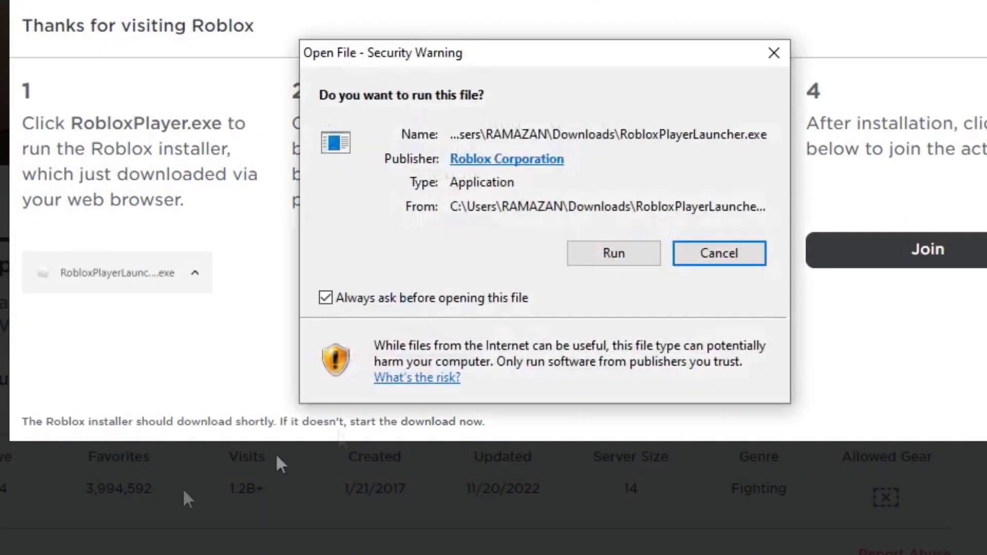
left_click(628, 258)
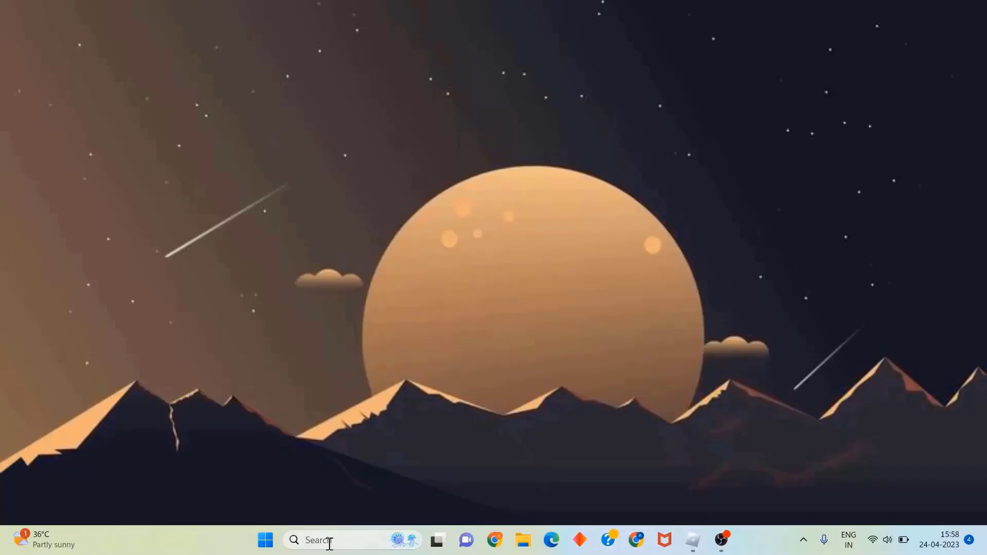
Launch Settings from Windows search and go to Apps > Installed apps.
left_click(328, 544)
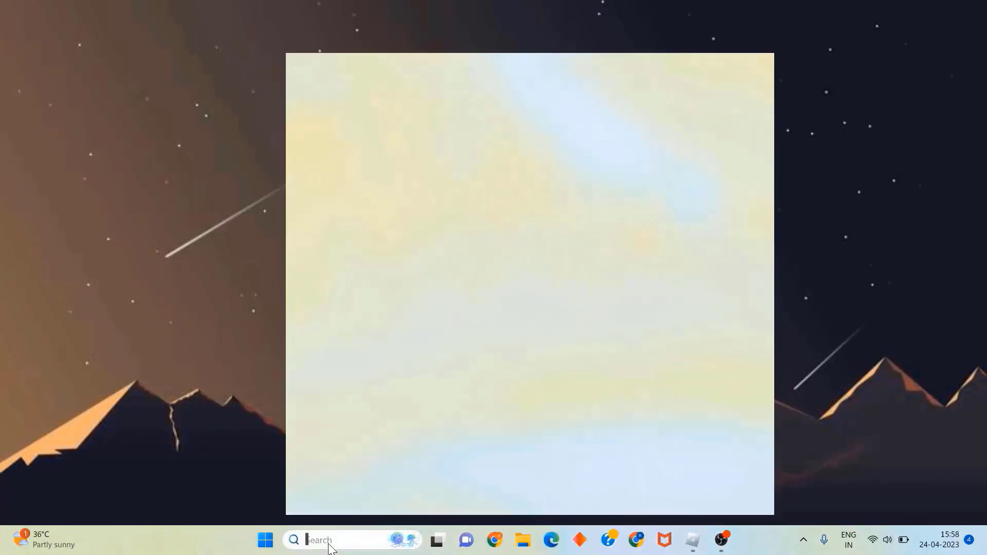
type("settings")
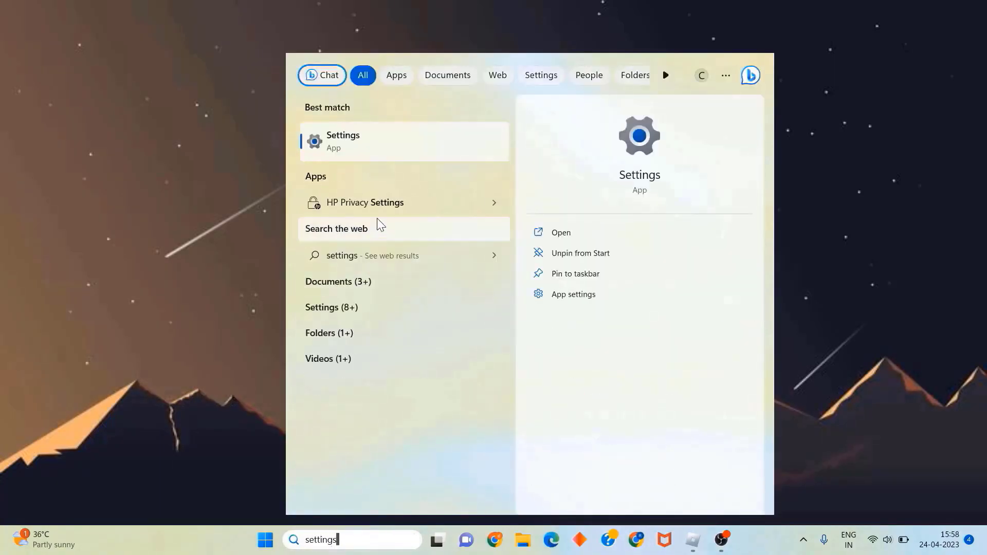
left_click(364, 149)
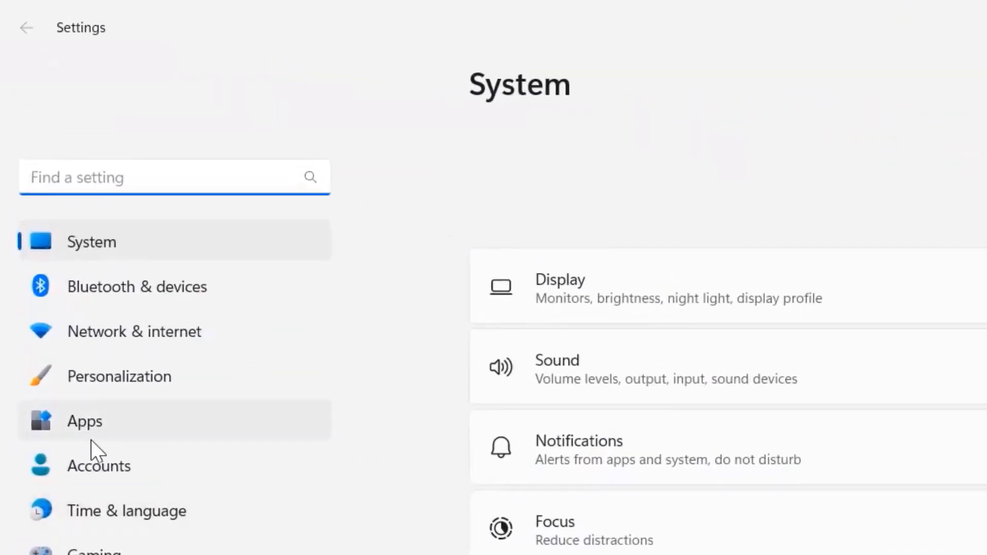
left_click(106, 421)
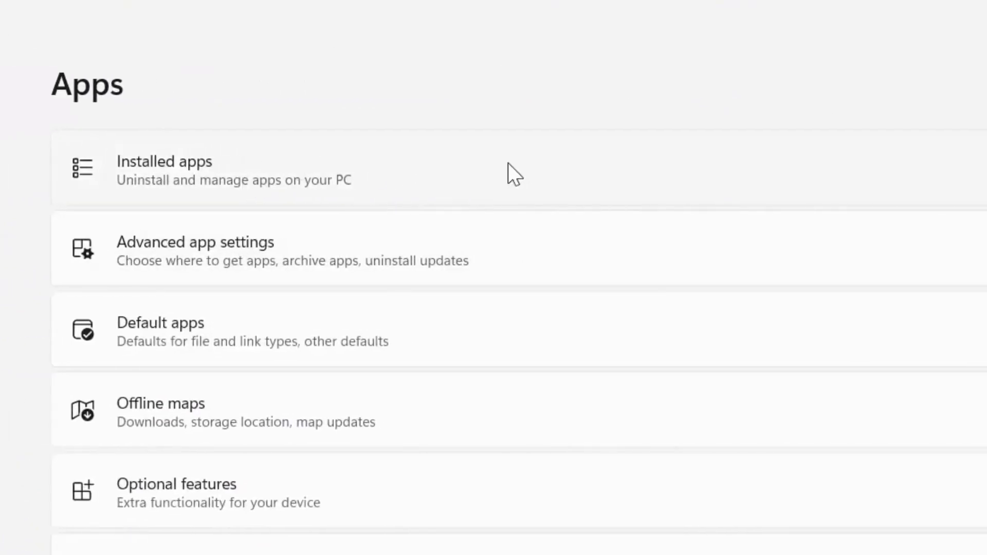
left_click(508, 165)
scroll(425, 436, "down", 3)
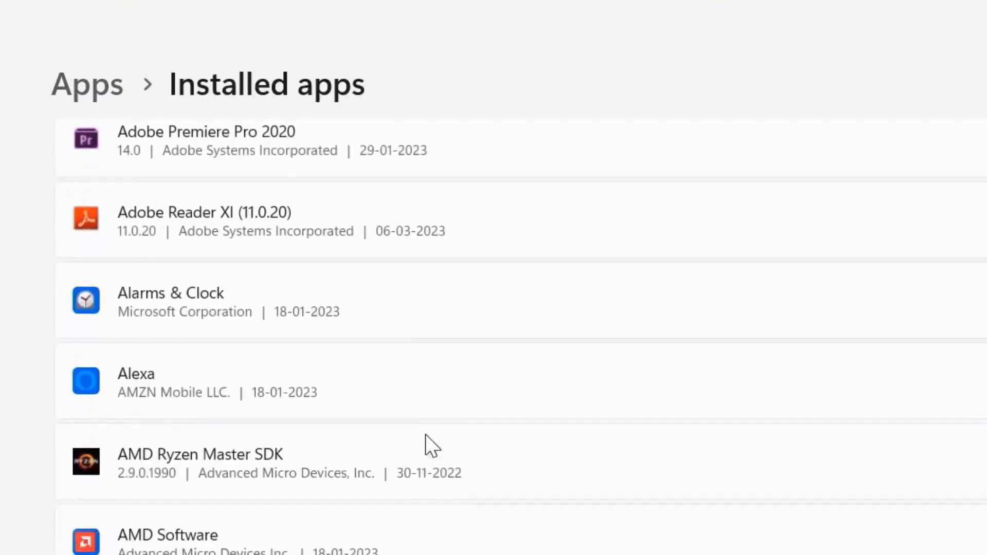
scroll(425, 436, "down", 3)
scroll(424, 436, "down", 1)
scroll(425, 436, "down", 2)
scroll(425, 435, "down", 3)
scroll(425, 434, "down", 3)
scroll(425, 434, "down", 2)
scroll(424, 435, "down", 2)
scroll(425, 435, "down", 2)
scroll(425, 435, "down", 3)
scroll(425, 435, "down", 2)
scroll(425, 435, "down", 3)
scroll(425, 435, "down", 3)
scroll(424, 435, "down", 3)
scroll(425, 434, "down", 4)
scroll(425, 434, "down", 2)
scroll(425, 434, "down", 3)
scroll(425, 434, "down", 3)
scroll(426, 434, "down", 3)
scroll(424, 434, "down", 3)
scroll(426, 435, "down", 3)
scroll(430, 446, "down", 3)
scroll(430, 445, "down", 2)
scroll(431, 446, "down", 3)
scroll(431, 446, "down", 2)
scroll(425, 434, "down", 3)
scroll(425, 435, "down", 3)
scroll(415, 410, "down", 2)
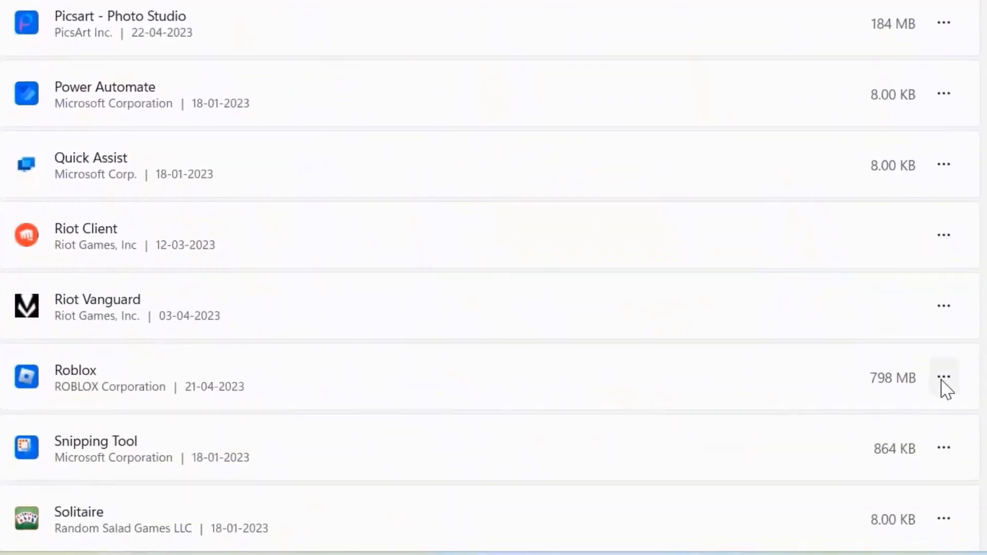
Open Advanced options from Roblox's ... menu in Installed apps.
left_click(944, 377)
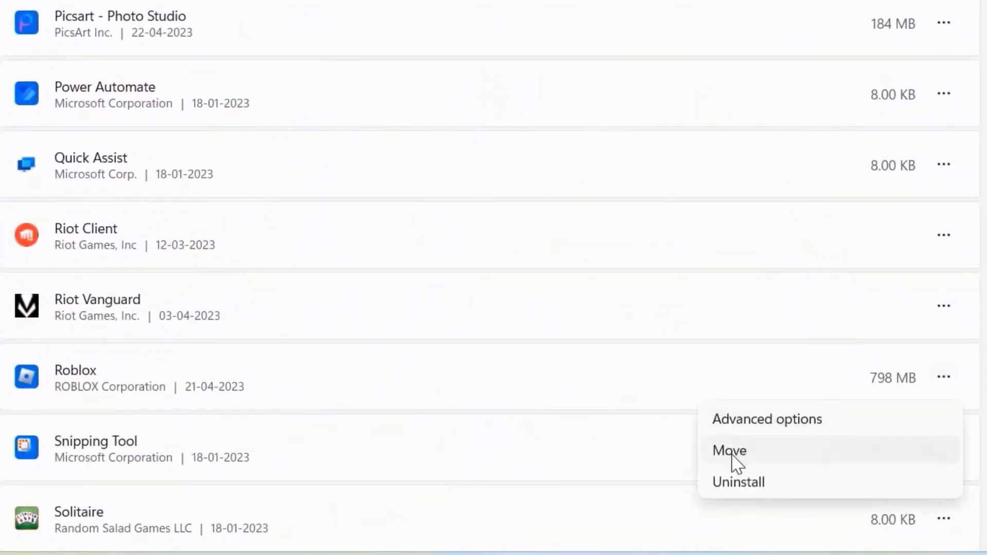
left_click(763, 420)
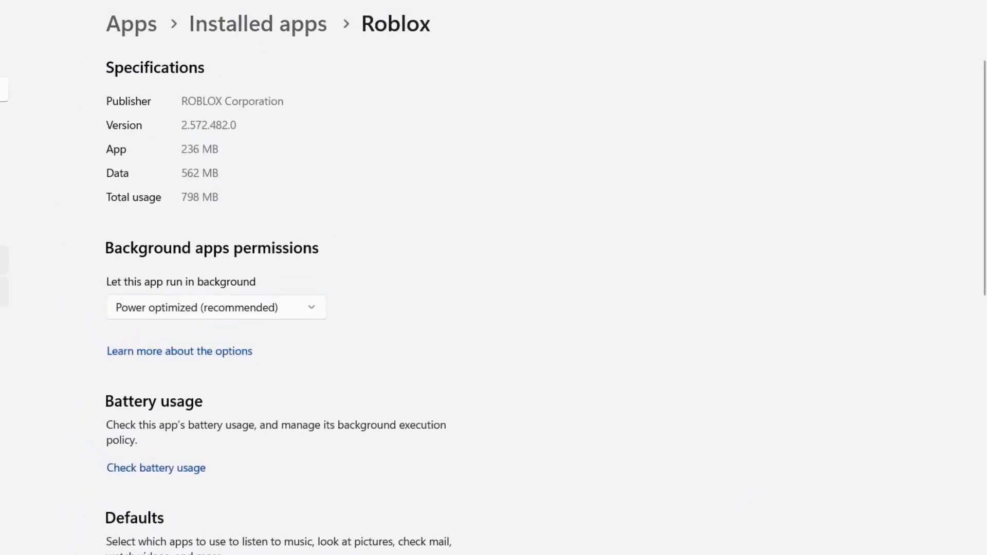
scroll(316, 453, "down", 3)
scroll(317, 454, "down", 2)
scroll(316, 453, "down", 2)
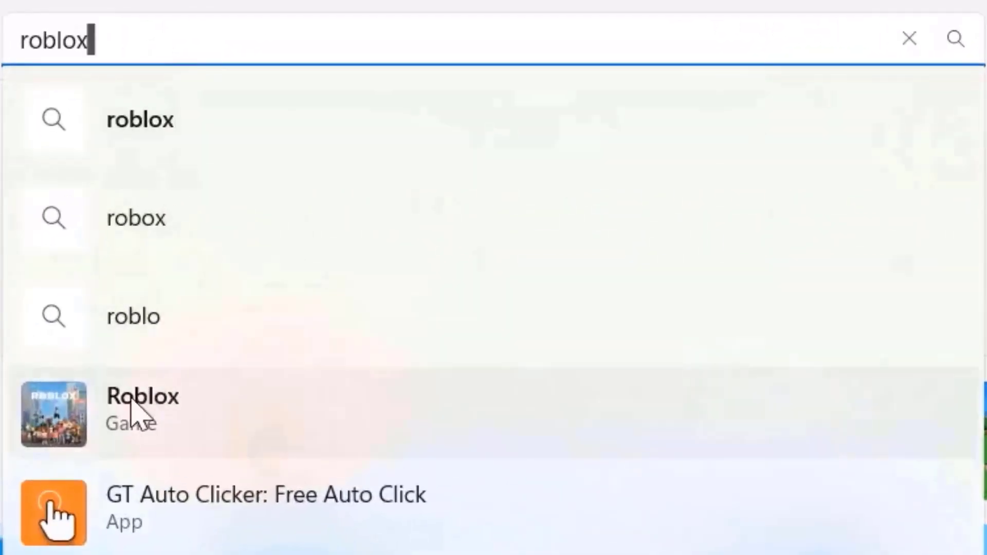
Choose the Roblox Game search suggestion in Microsoft Store.
left_click(132, 409)
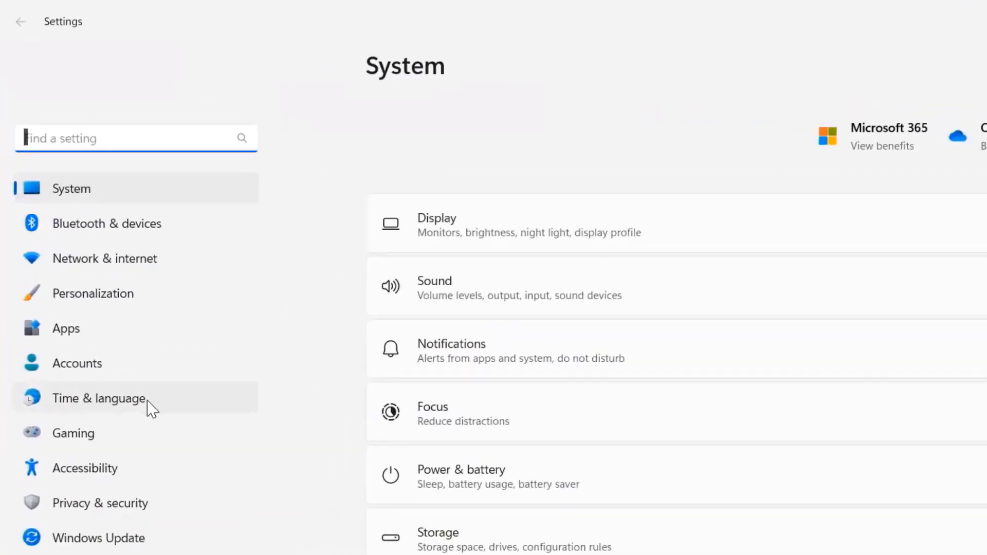
Open Roblox's advanced options from Installed apps and expand its 'Let this app run in background' choices.
left_click(105, 421)
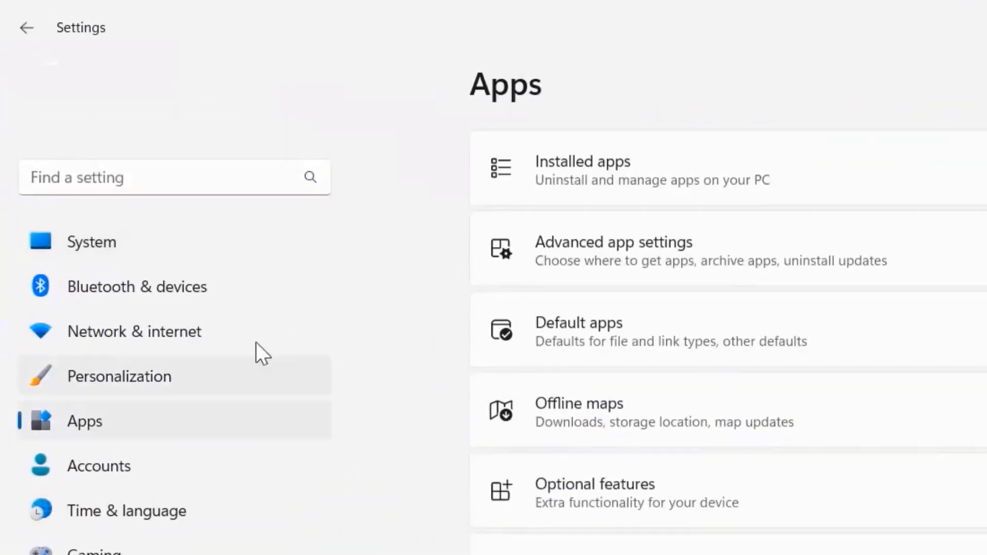
left_click(783, 189)
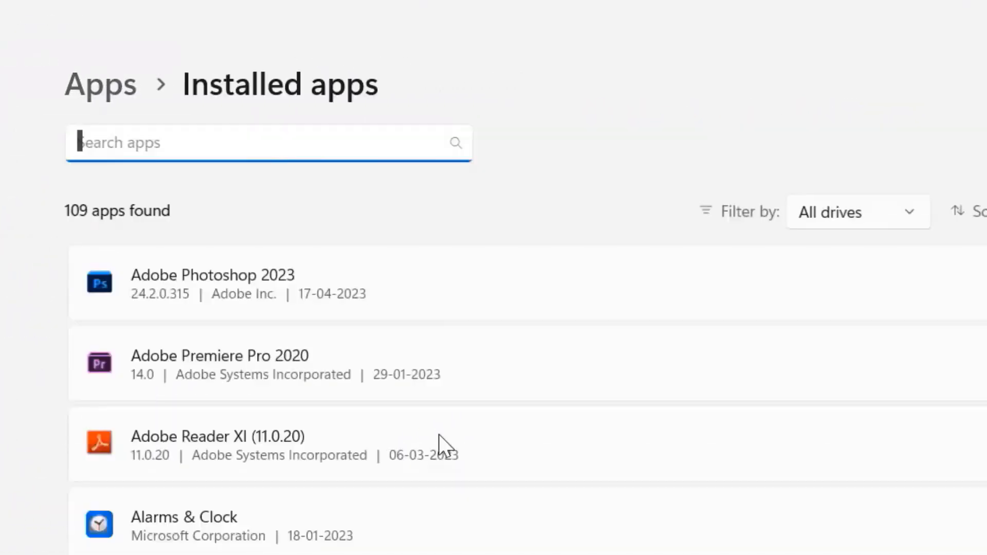
scroll(439, 435, "down", 2)
scroll(439, 435, "down", 1)
scroll(440, 434, "down", 4)
scroll(439, 434, "down", 2)
scroll(439, 435, "down", 1)
scroll(439, 434, "down", 2)
scroll(438, 434, "down", 3)
scroll(439, 434, "down", 3)
scroll(439, 433, "down", 3)
scroll(439, 435, "down", 3)
scroll(439, 434, "down", 3)
scroll(439, 434, "down", 2)
scroll(439, 435, "down", 3)
scroll(439, 435, "down", 3)
scroll(440, 434, "down", 3)
scroll(439, 434, "down", 3)
scroll(439, 434, "down", 3)
scroll(439, 433, "down", 3)
scroll(439, 434, "down", 3)
scroll(439, 434, "down", 2)
scroll(438, 434, "down", 2)
scroll(439, 434, "down", 3)
scroll(439, 435, "down", 3)
scroll(439, 434, "down", 2)
scroll(439, 434, "down", 3)
scroll(439, 434, "down", 2)
scroll(438, 435, "down", 3)
scroll(377, 274, "down", 3)
scroll(325, 132, "down", 3)
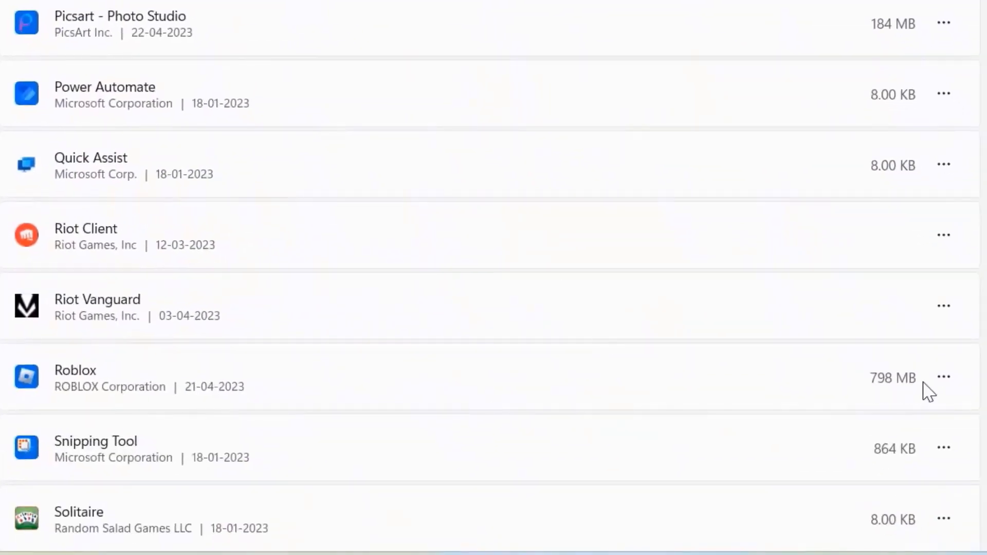
left_click(944, 379)
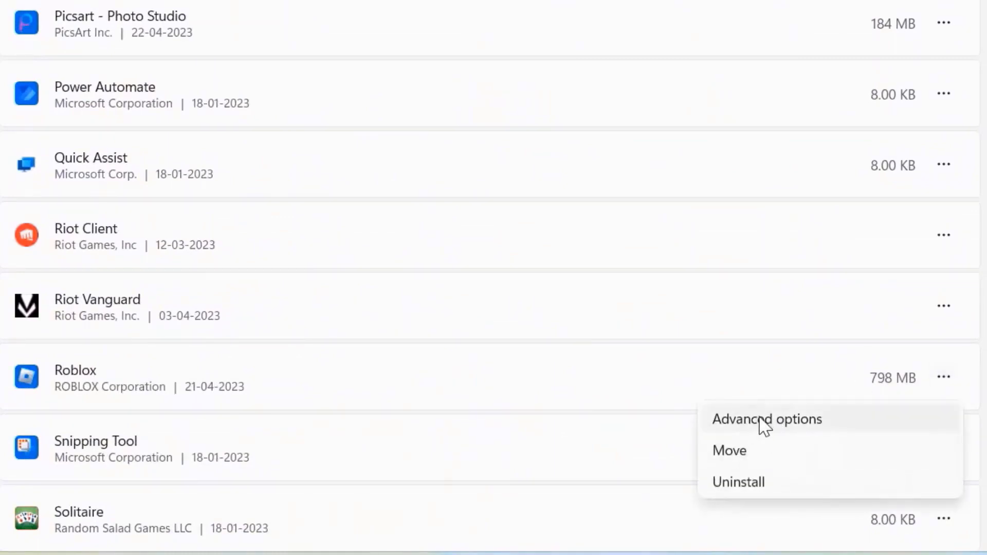
left_click(725, 501)
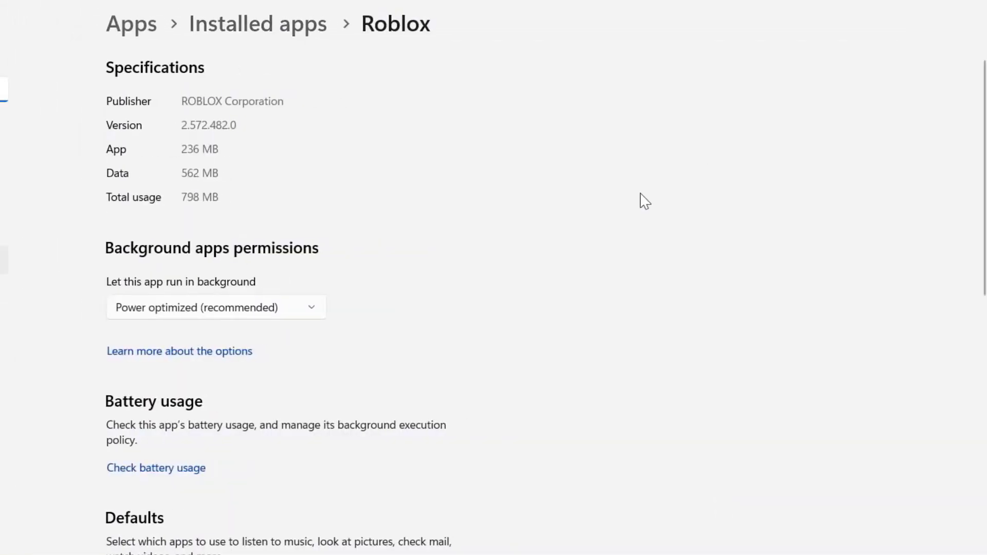
left_click(314, 312)
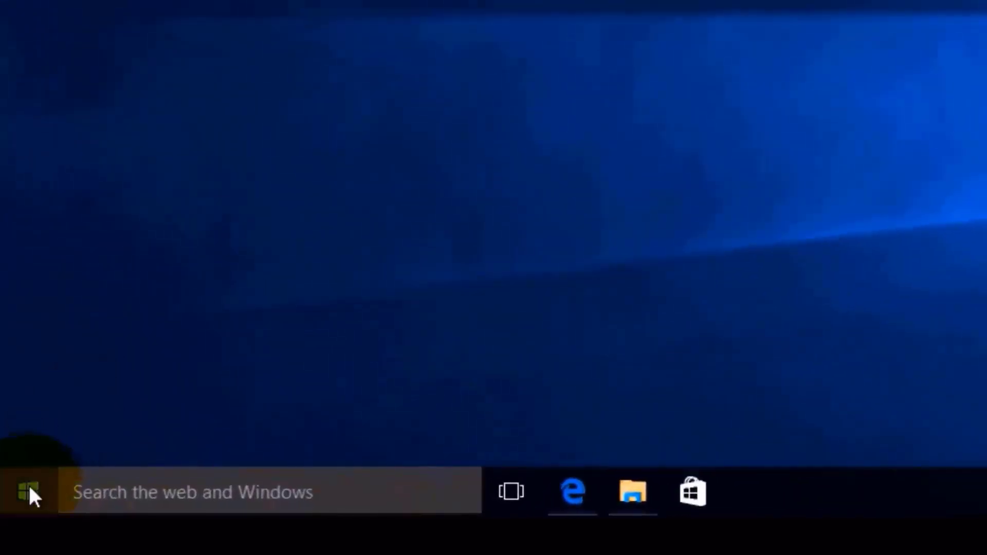
Bring up the Start menu's power options to reach Restart.
left_click(28, 494)
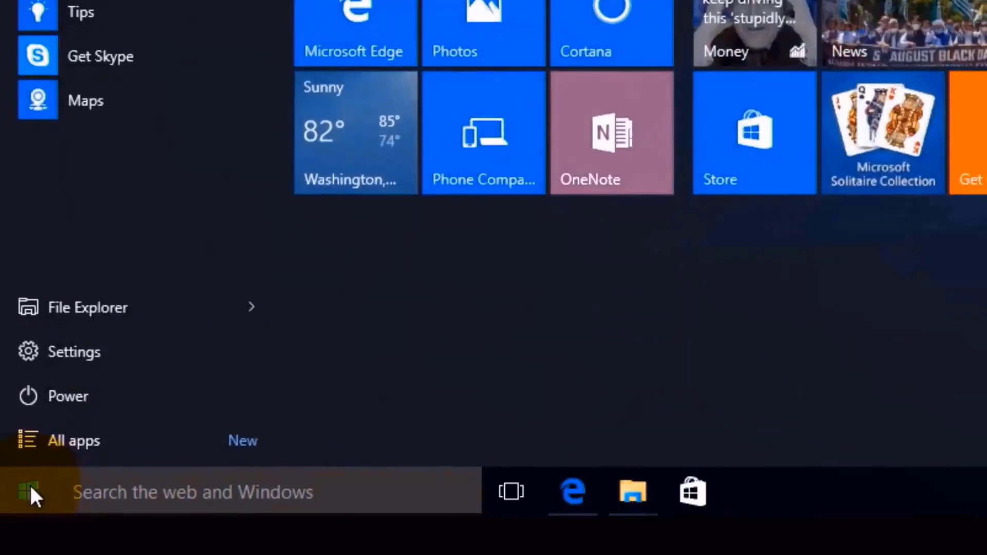
left_click(85, 395)
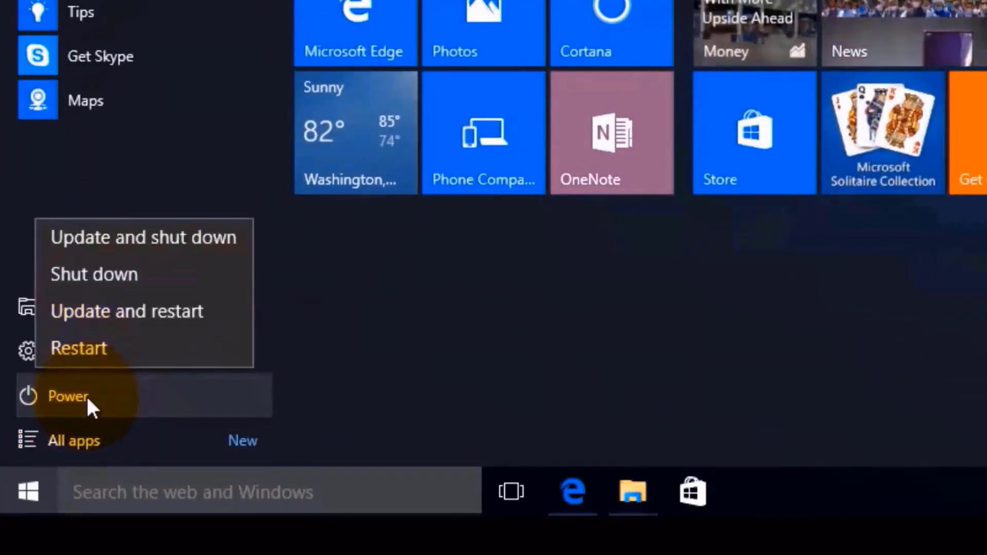